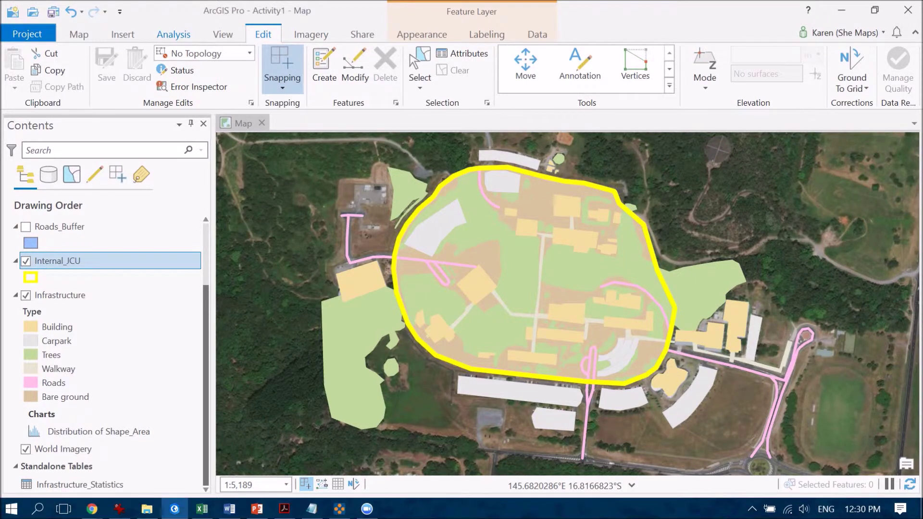
# Search the Analysis tools for 'clip' and open the Clip tool.
pyautogui.click(174, 34)
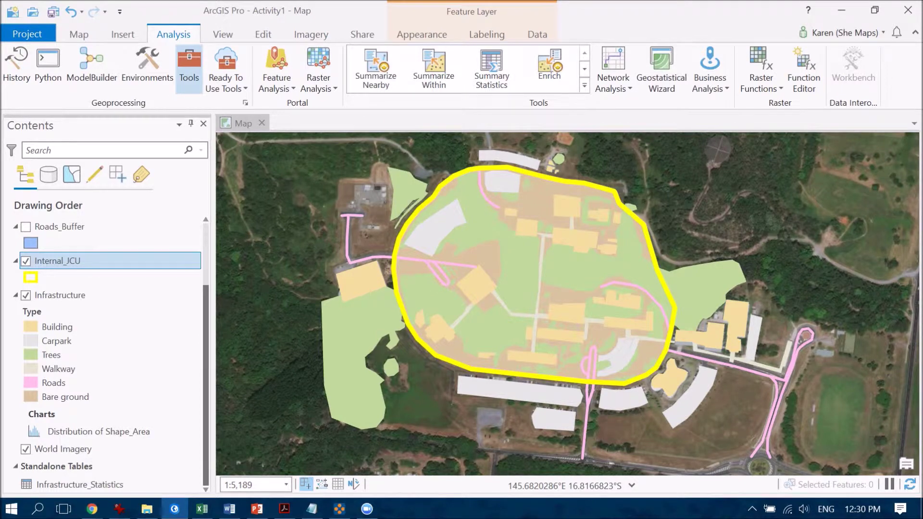
pyautogui.click(189, 65)
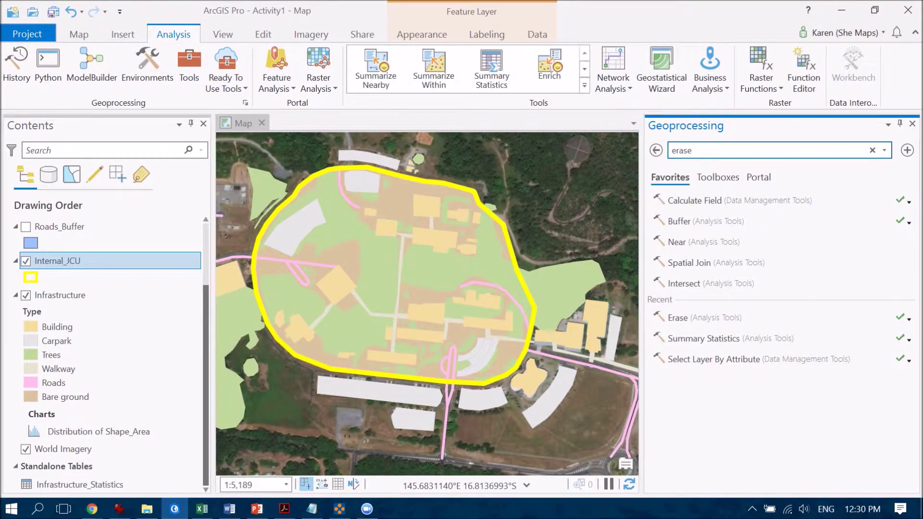
pyautogui.hotkey('ctrl', 'a')
pyautogui.write('clip')
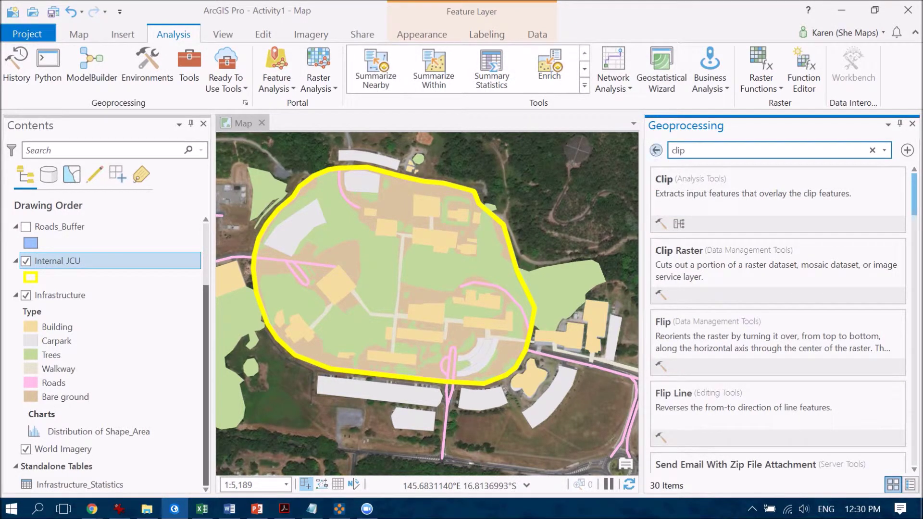
pyautogui.click(702, 192)
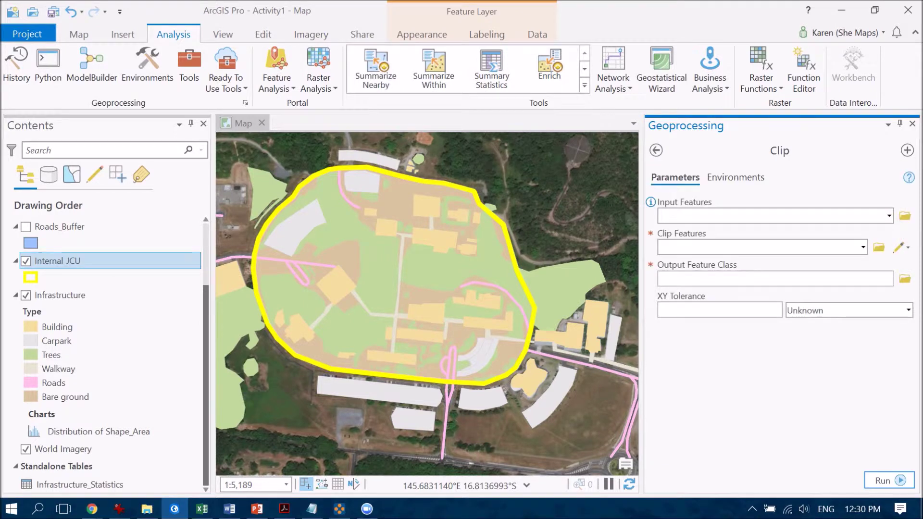
# Clip Infrastructure by Internal_JCU, naming the output Infrastructure_Clipped_internalJCU, and run it.
pyautogui.click(889, 216)
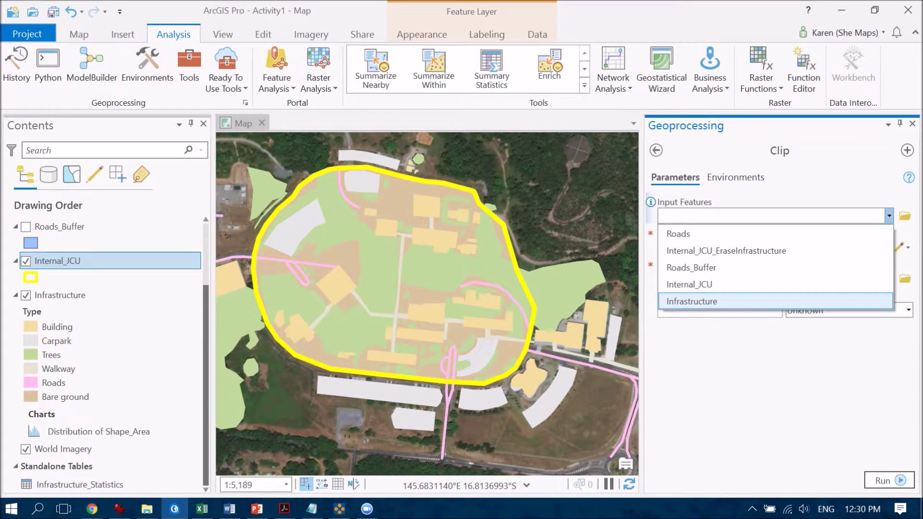
pyautogui.press('Return')
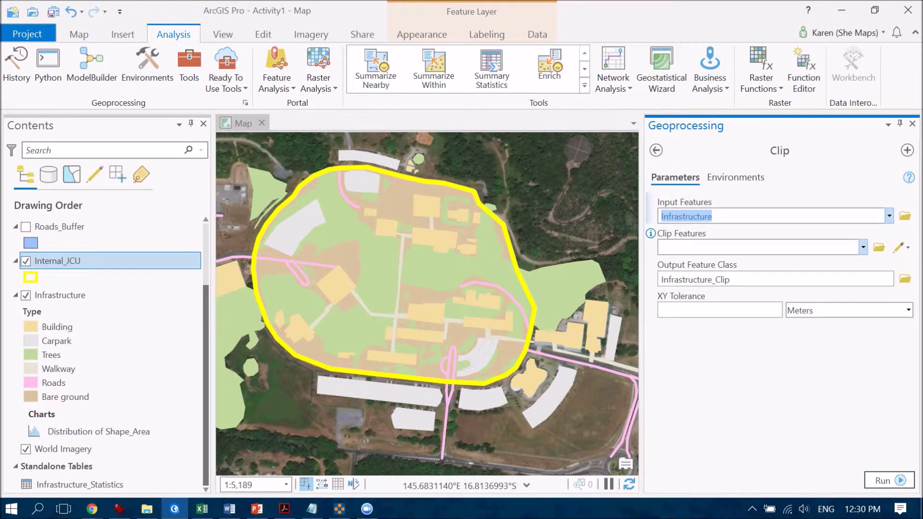
pyautogui.click(863, 246)
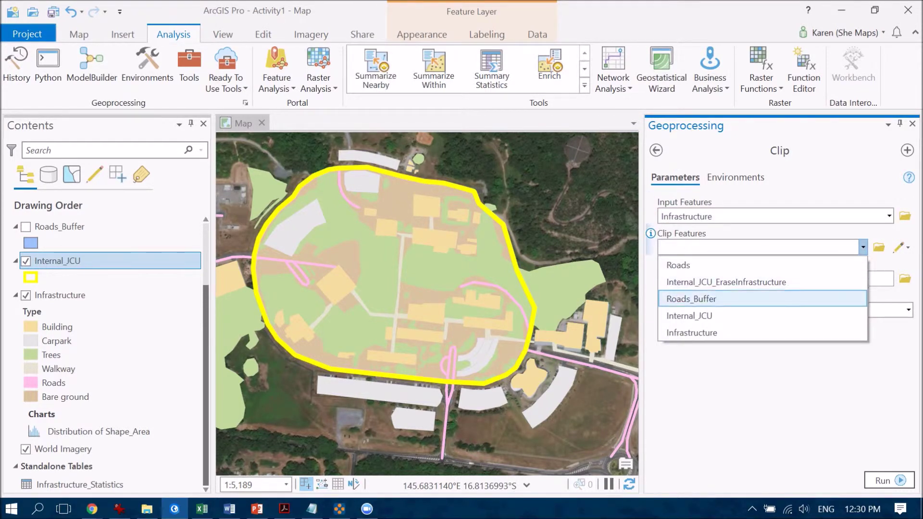
pyautogui.press('Down')
pyautogui.press('Return')
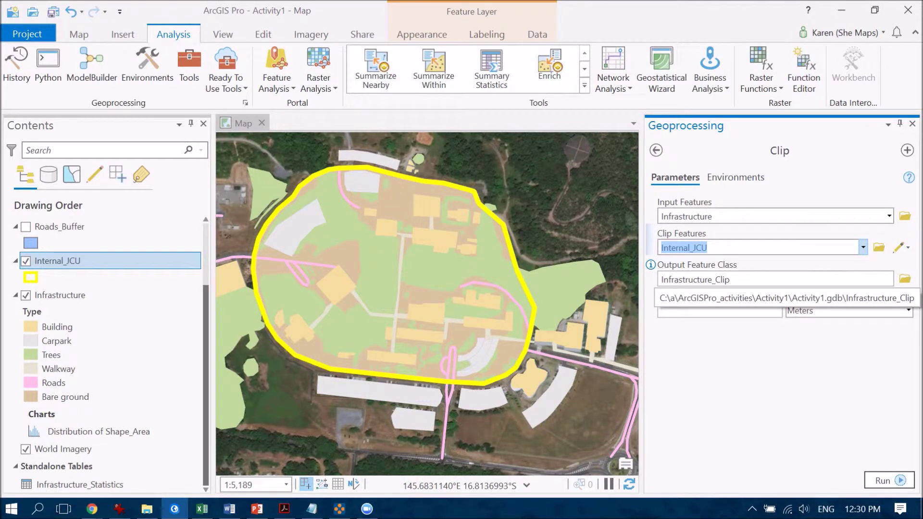
pyautogui.click(892, 280)
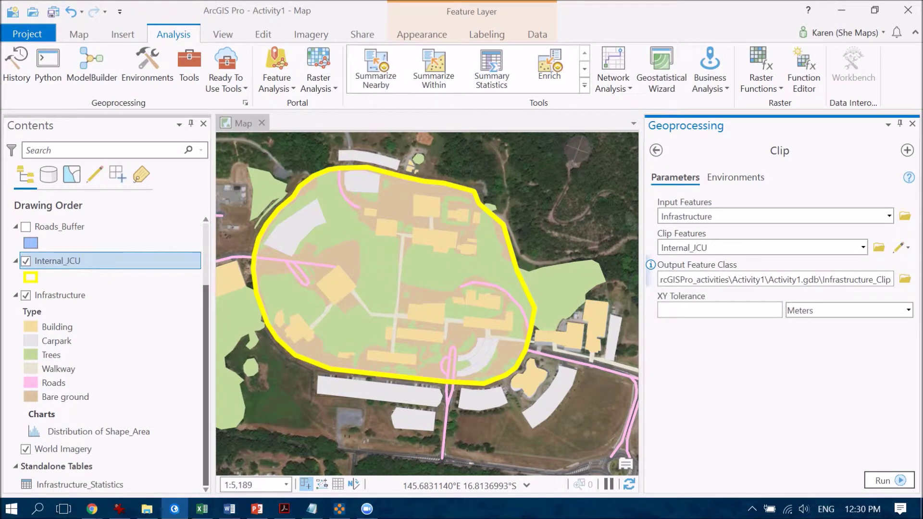
pyautogui.write('ped')
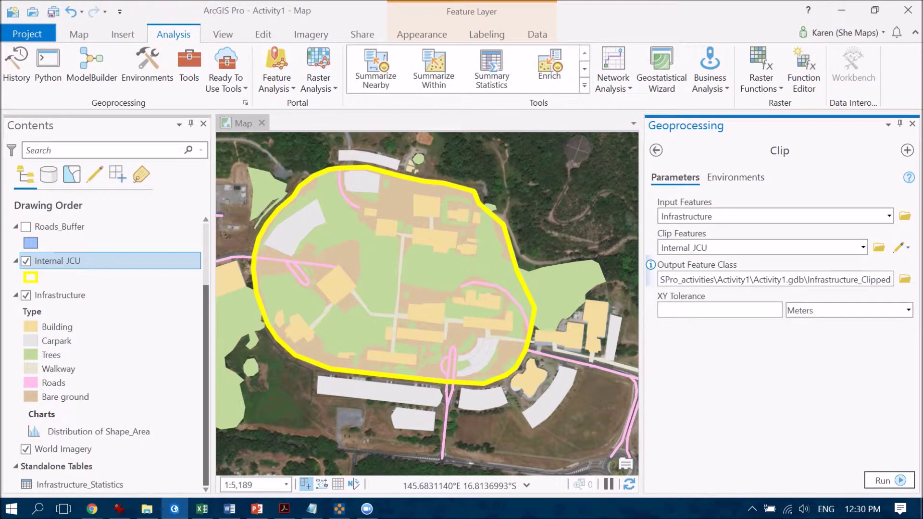
pyautogui.write('_int')
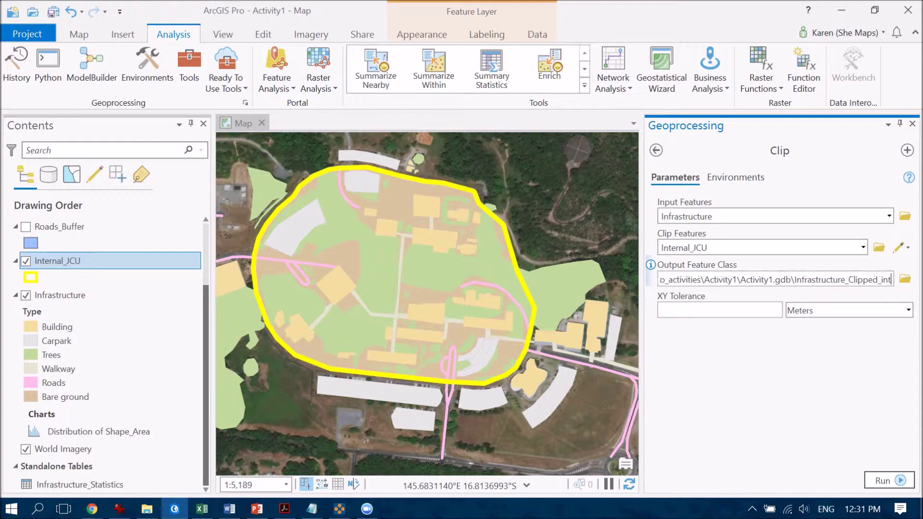
pyautogui.write('ernalJ')
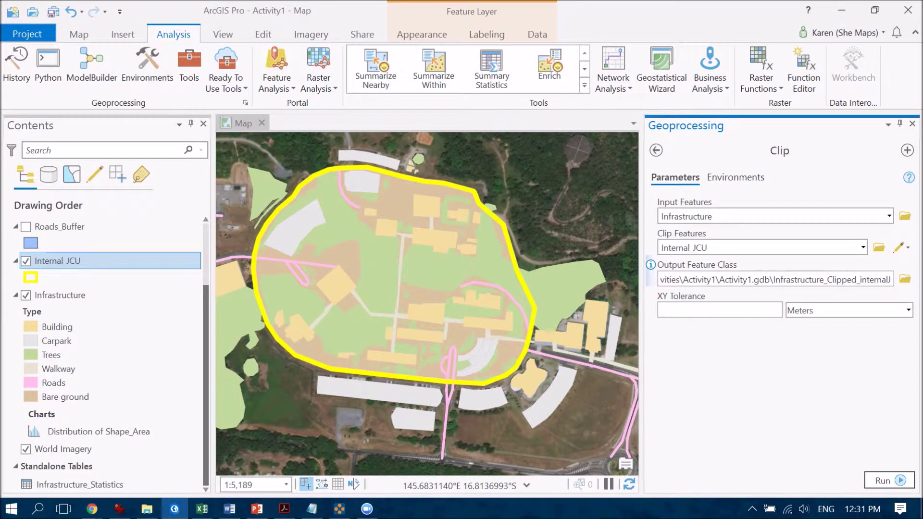
pyautogui.write('CU')
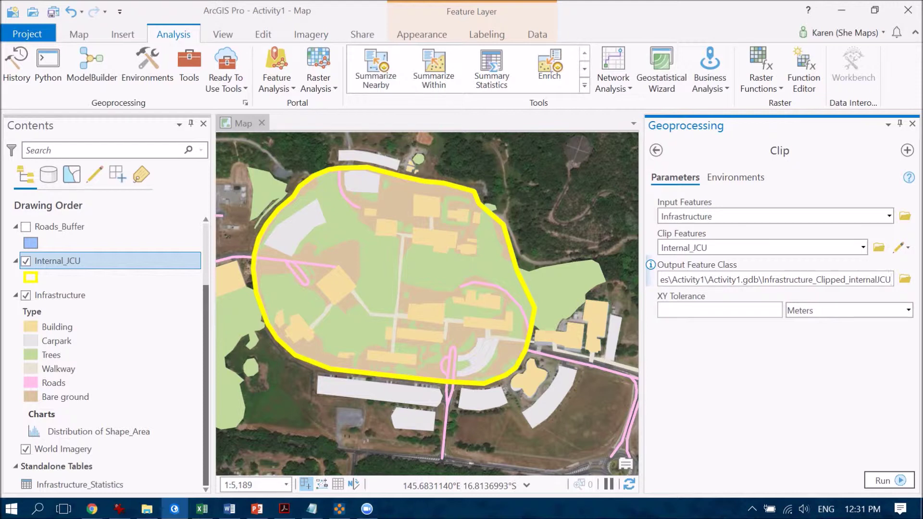
pyautogui.press('Return')
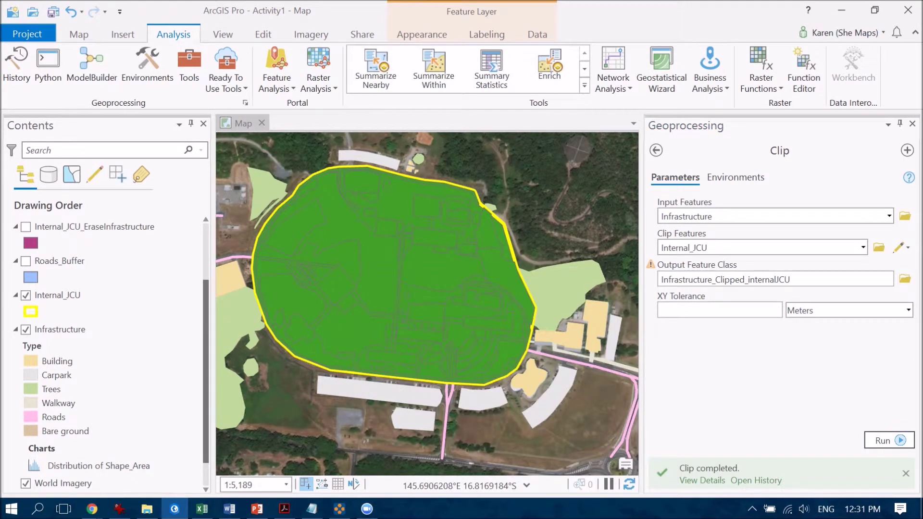
# Hide the Internal_JCU outline and toggle Infrastructure and the clipped layer to compare results.
pyautogui.click(912, 123)
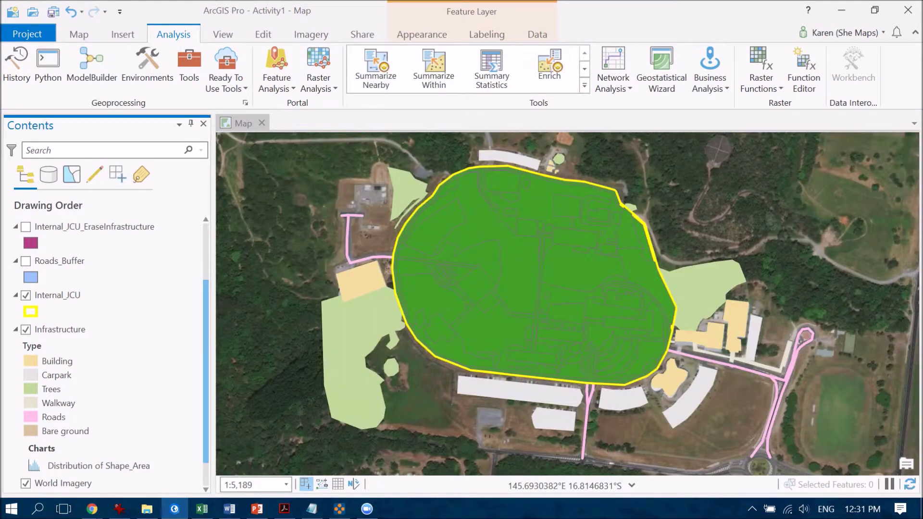
pyautogui.click(25, 295)
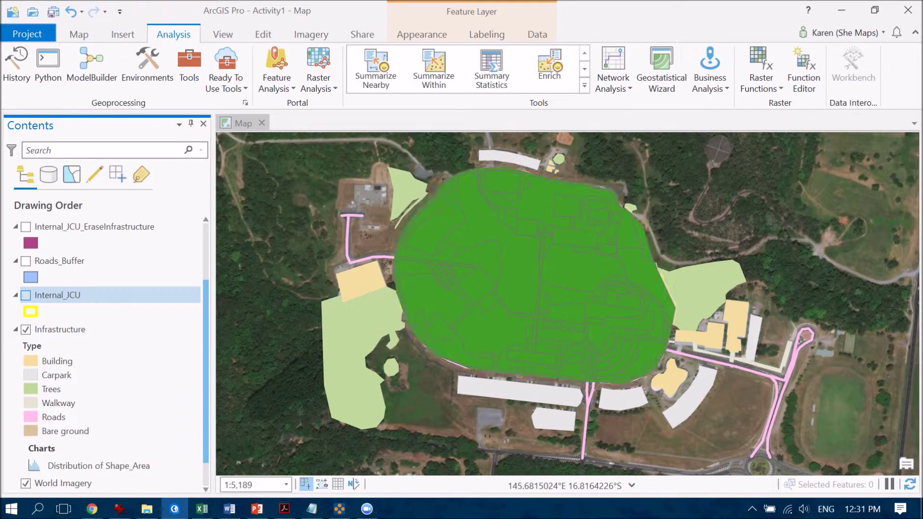
pyautogui.click(25, 329)
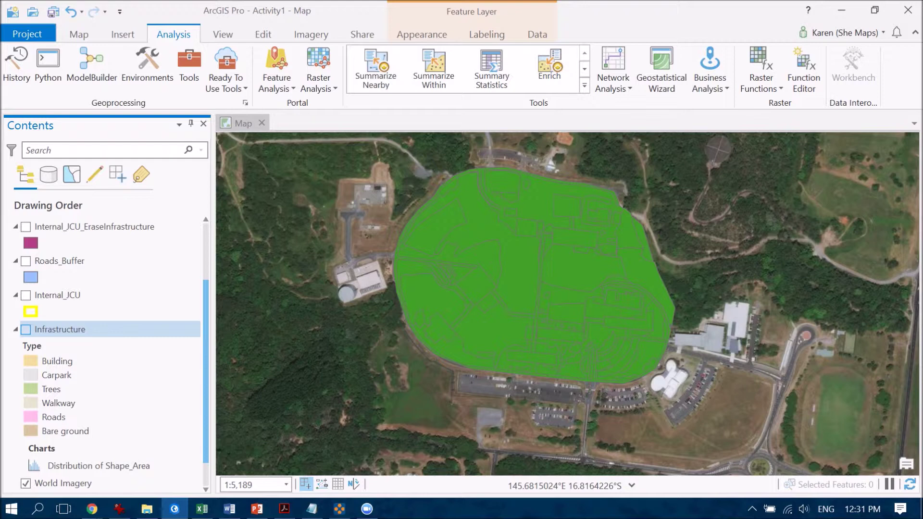
pyautogui.click(26, 329)
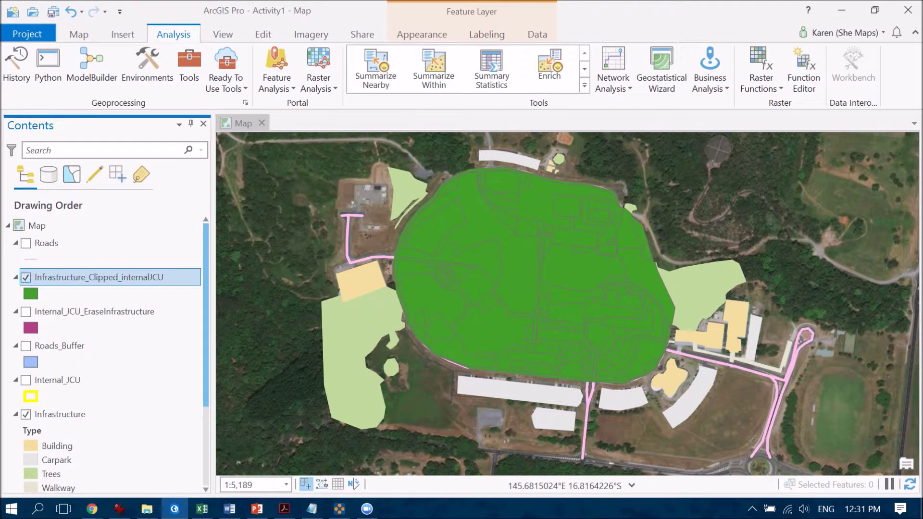
pyautogui.click(26, 278)
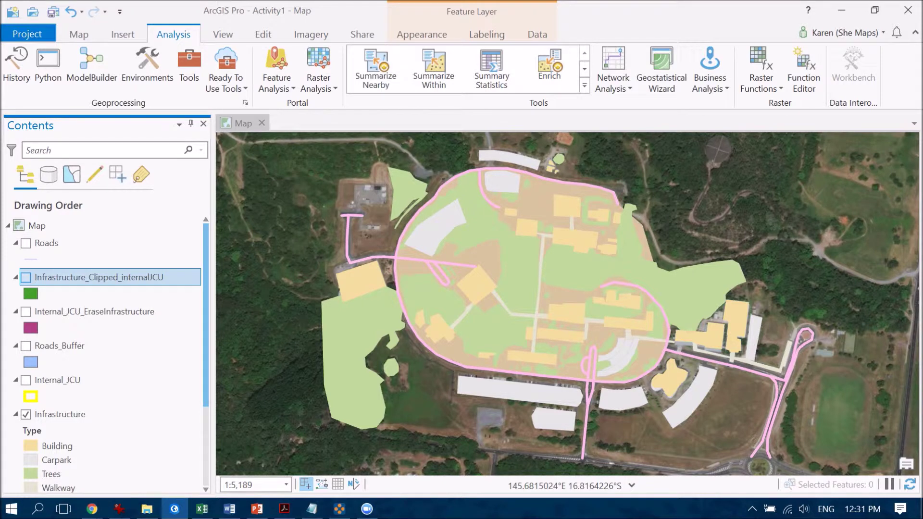
pyautogui.click(26, 277)
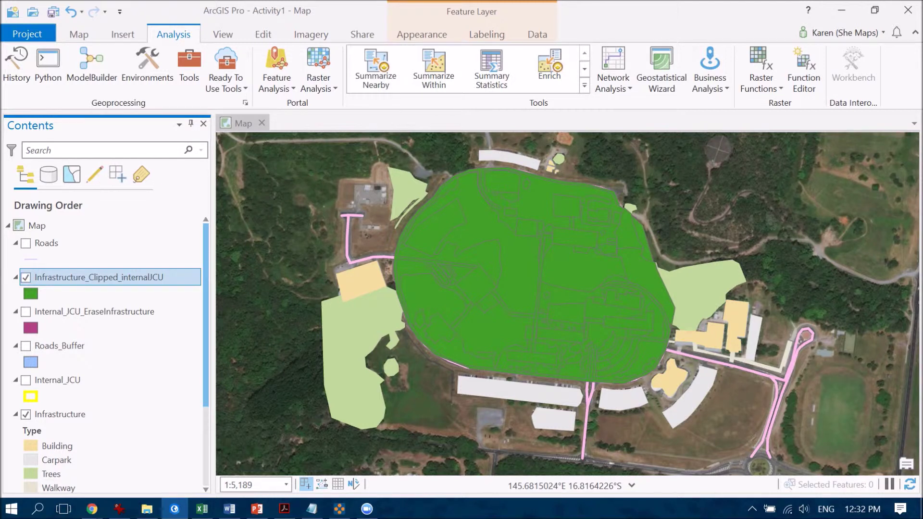
pyautogui.rightClick(57, 277)
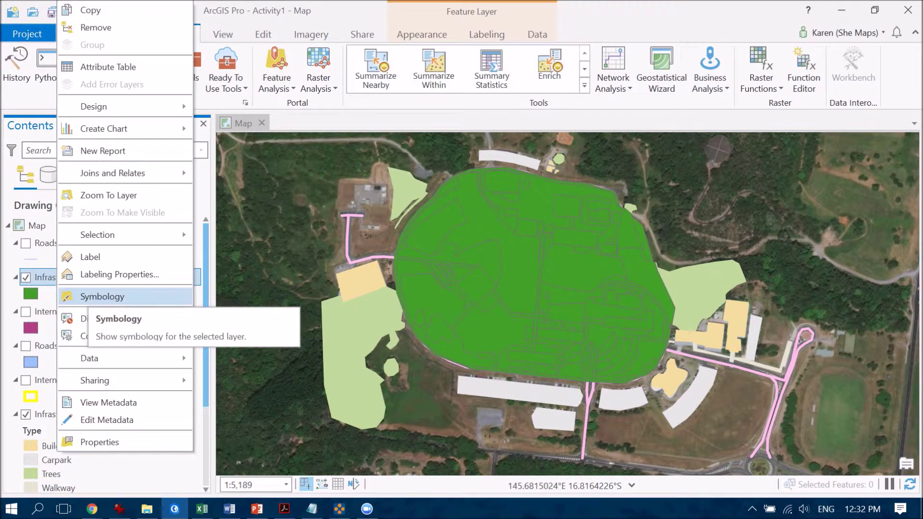
# Import symbology for the clipped layer, choosing Infrastructure as the source layer.
pyautogui.click(101, 296)
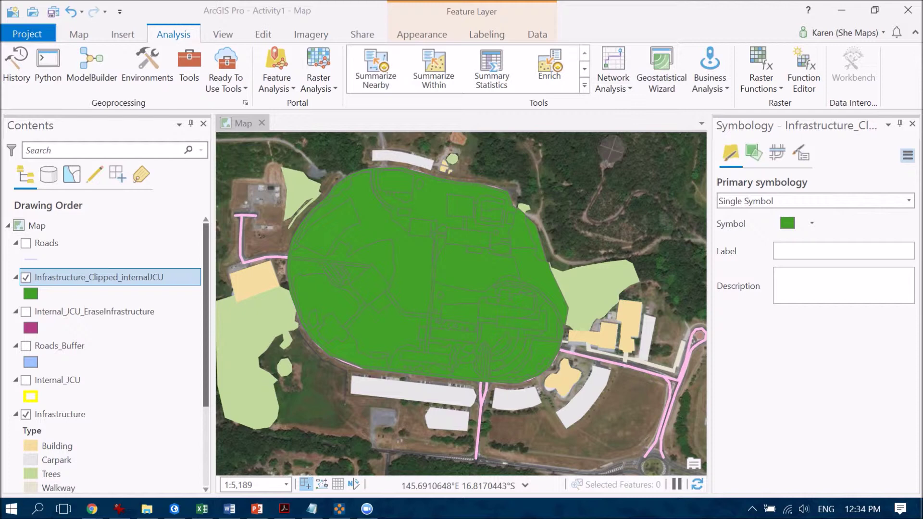
pyautogui.click(908, 154)
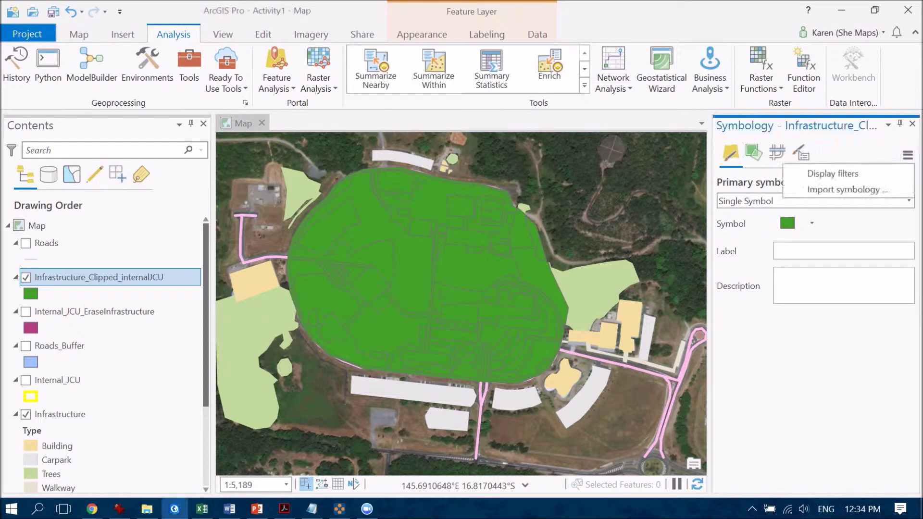
pyautogui.click(847, 189)
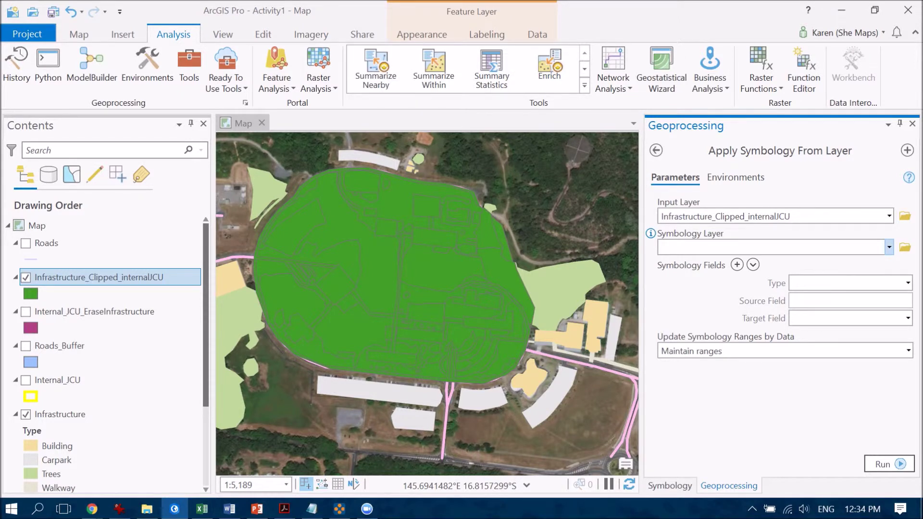
pyautogui.click(889, 247)
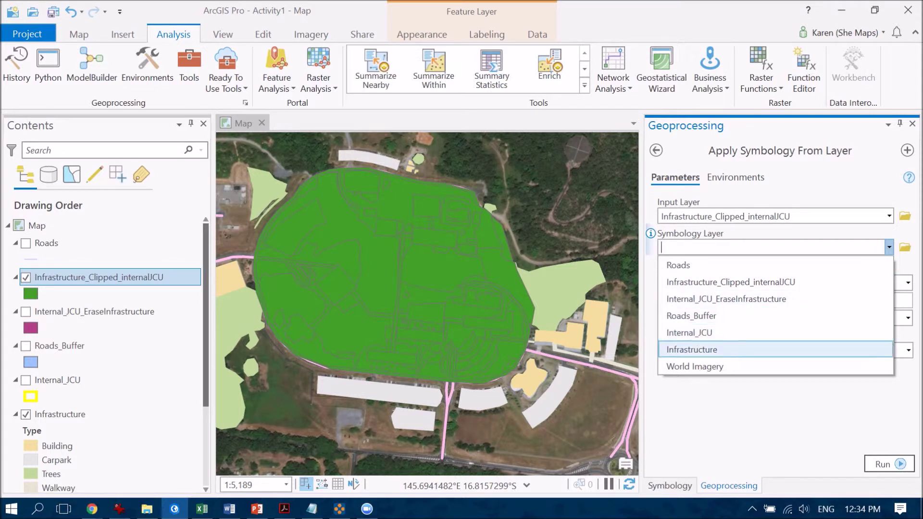
pyautogui.click(690, 350)
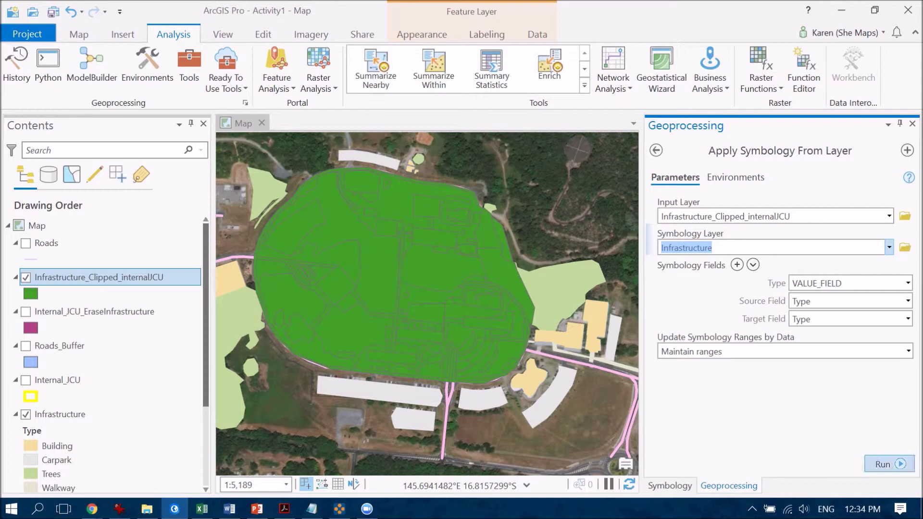
# Apply the Infrastructure Type colours to the clipped layer, then hide the original Infrastructure layer.
pyautogui.click(887, 464)
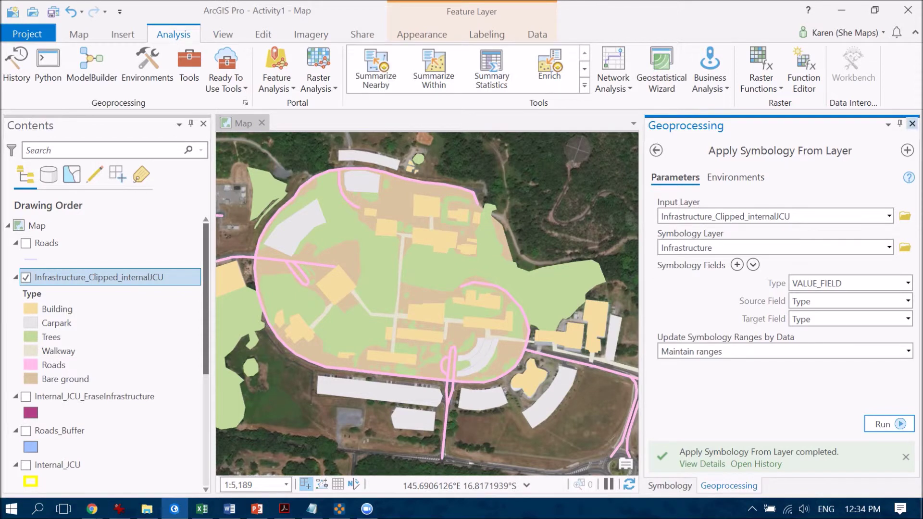
pyautogui.click(912, 123)
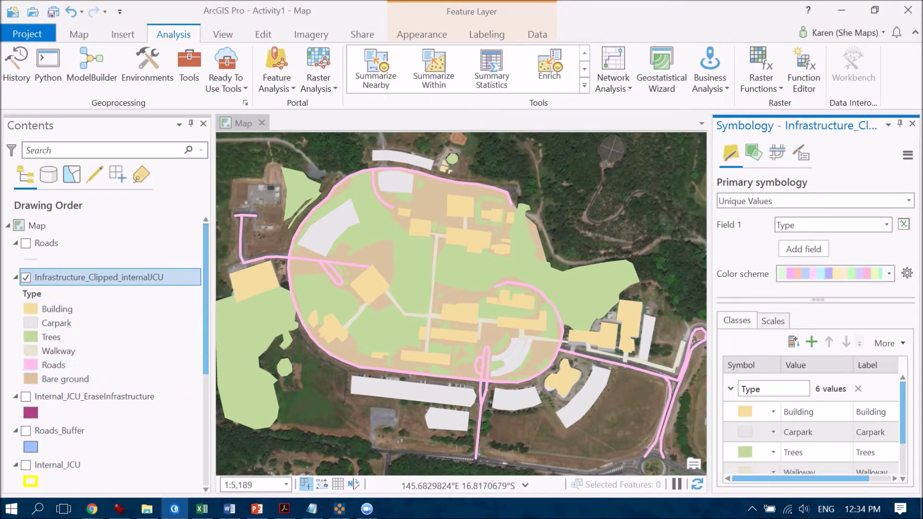
pyautogui.scroll(-3, 111, 356)
pyautogui.click(26, 407)
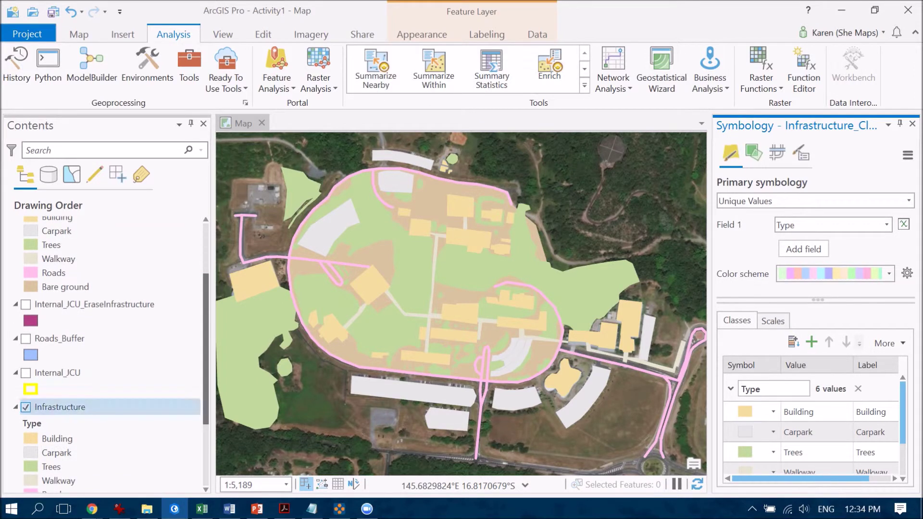